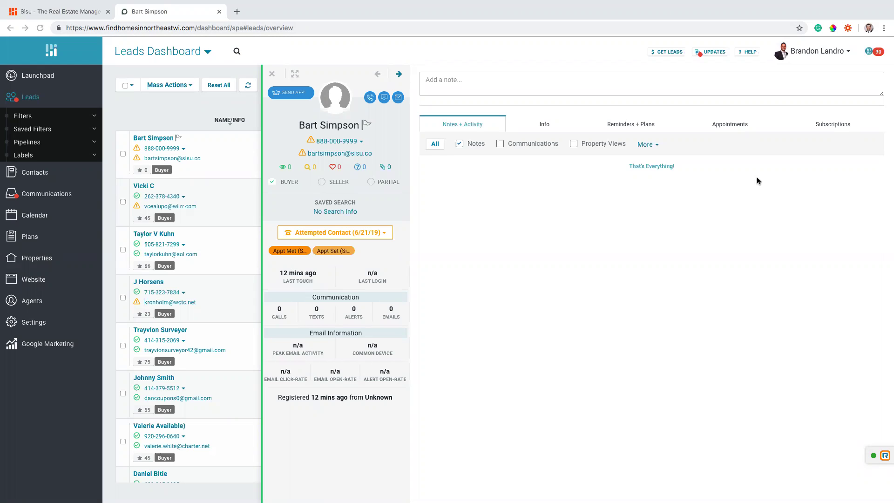
Step: Switch between the CINC lead and Sisu, ending on the 2019 personal dashboard (Buyers Signed 0 of 36)
{"action": "left_click", "coordinate": [56, 7]}
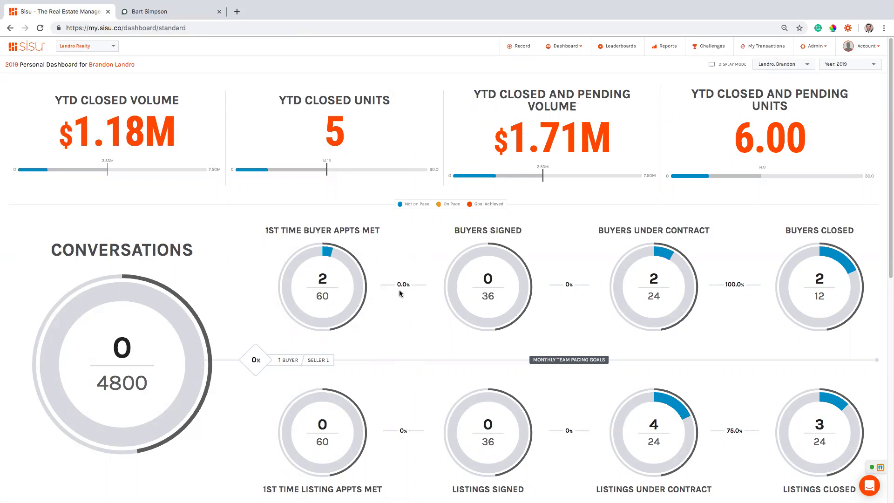
{"action": "left_click", "coordinate": [160, 14]}
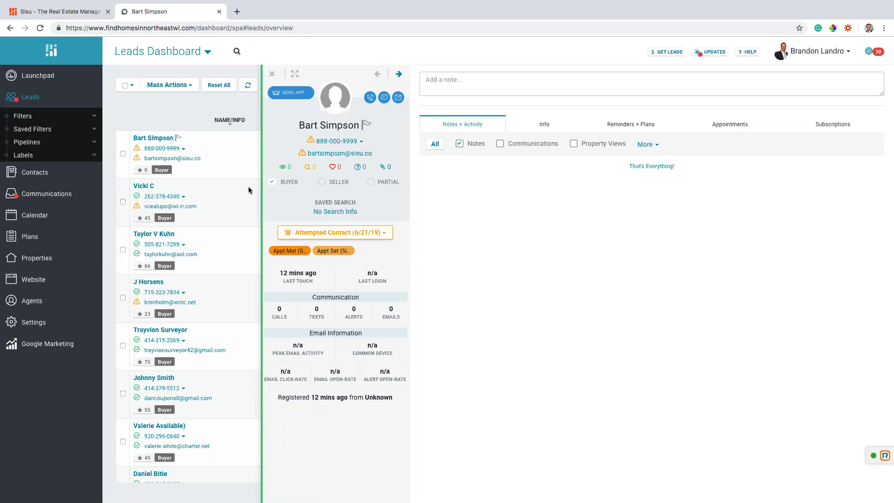
{"action": "left_click", "coordinate": [80, 14]}
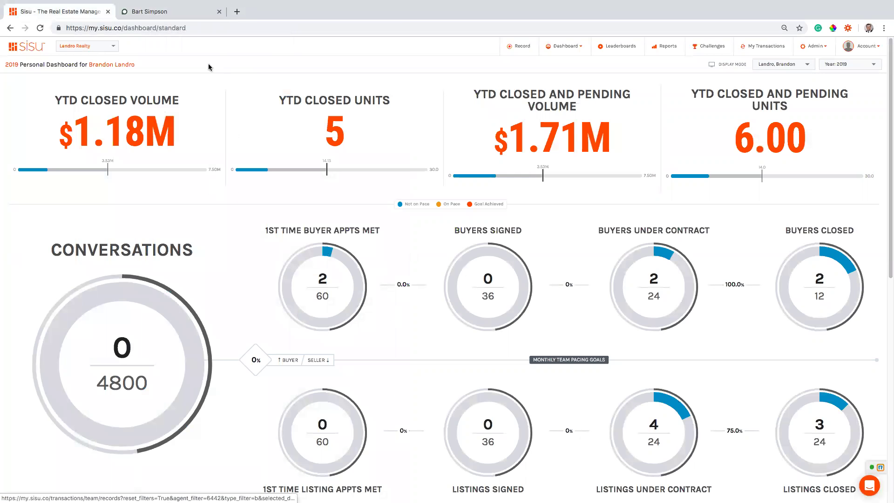
{"action": "left_click", "coordinate": [153, 13]}
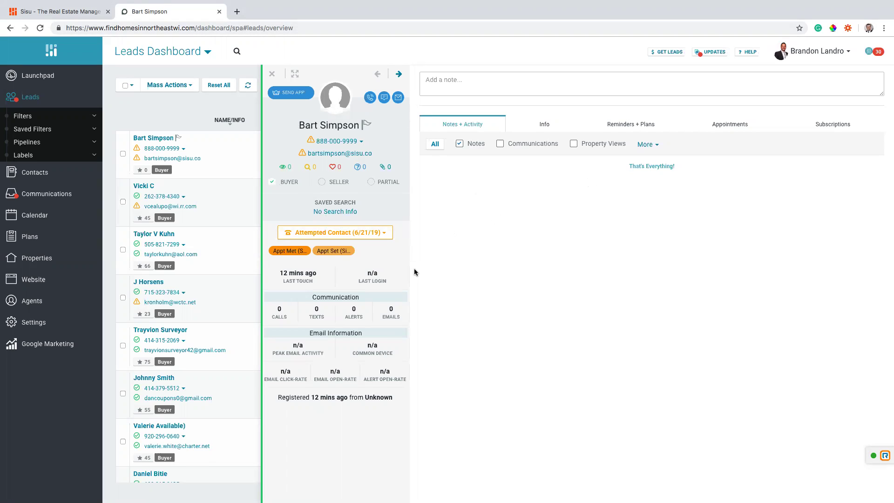
{"action": "left_click", "coordinate": [89, 12]}
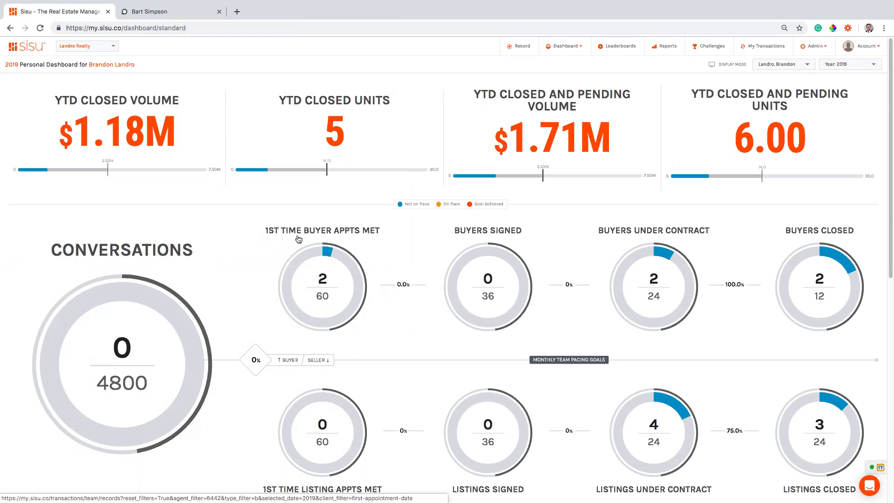
{"action": "left_click", "coordinate": [175, 14]}
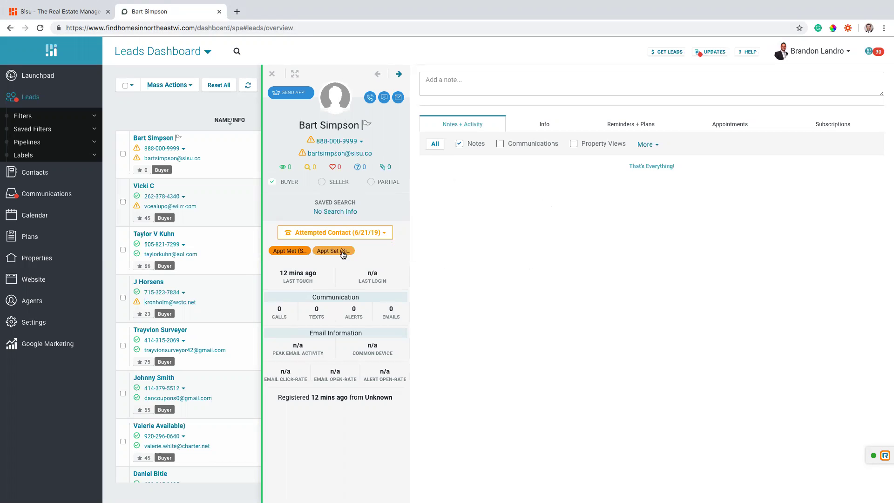
{"action": "left_click", "coordinate": [104, 17]}
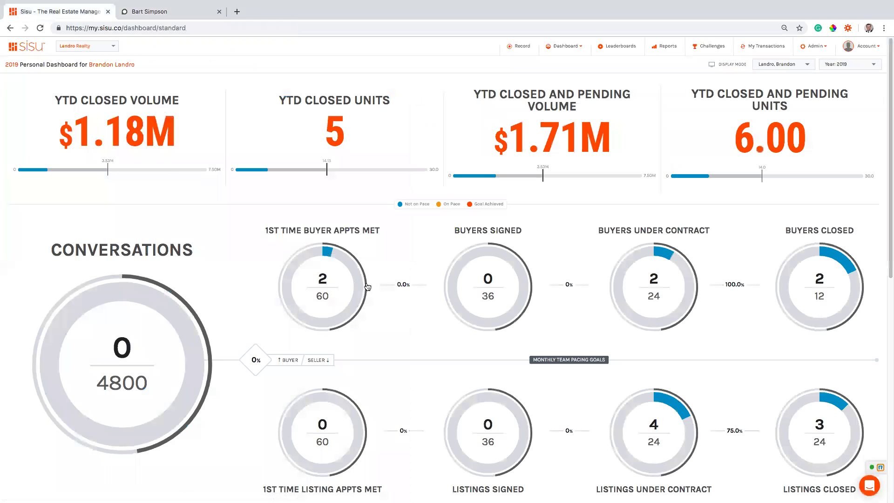
Step: Open the 2019 buyer transactions with 1st Time Appt Met, both showing Signed Date None
{"action": "scroll", "coordinate": [367, 286], "scroll_direction": "down", "scroll_amount": 8}
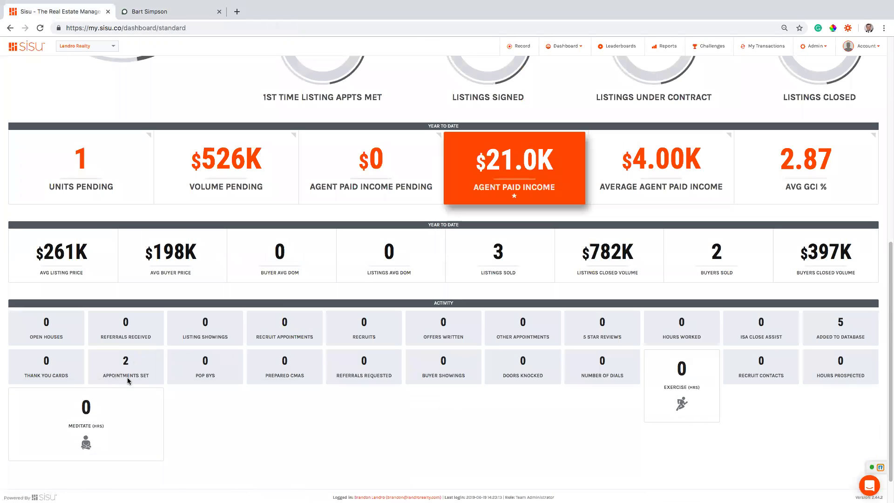
{"action": "left_click", "coordinate": [153, 12]}
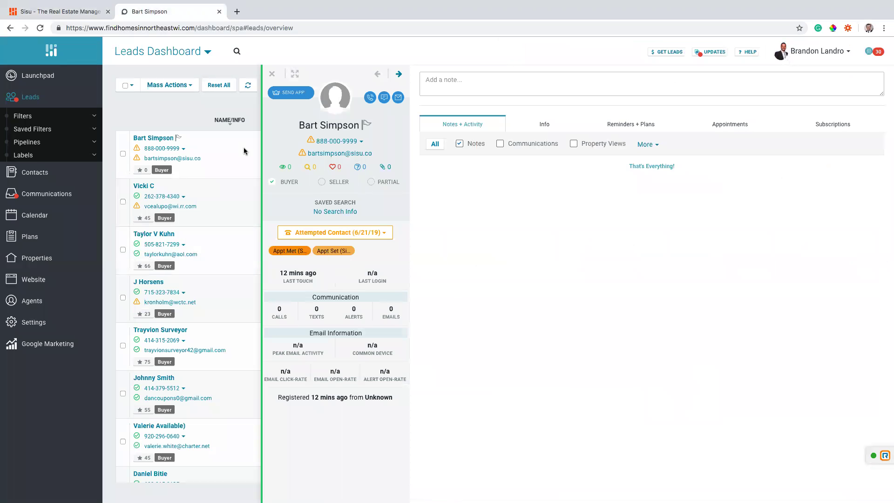
{"action": "left_click", "coordinate": [61, 11]}
{"action": "scroll", "coordinate": [341, 120], "scroll_direction": "up", "scroll_amount": 5}
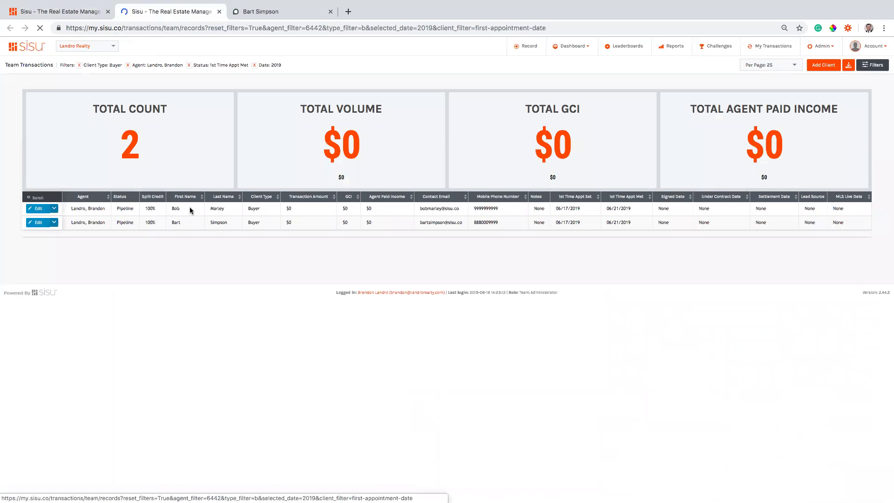
Step: Confirm the lead's Signed Date is still None in Team Transactions, then return to the CINC lead
{"action": "left_click", "coordinate": [262, 9]}
{"action": "left_click", "coordinate": [177, 9]}
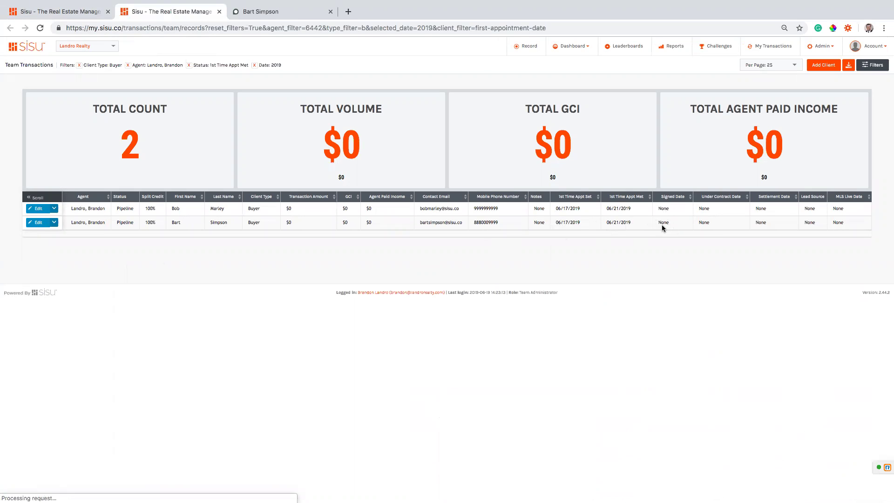
{"action": "left_click", "coordinate": [259, 11]}
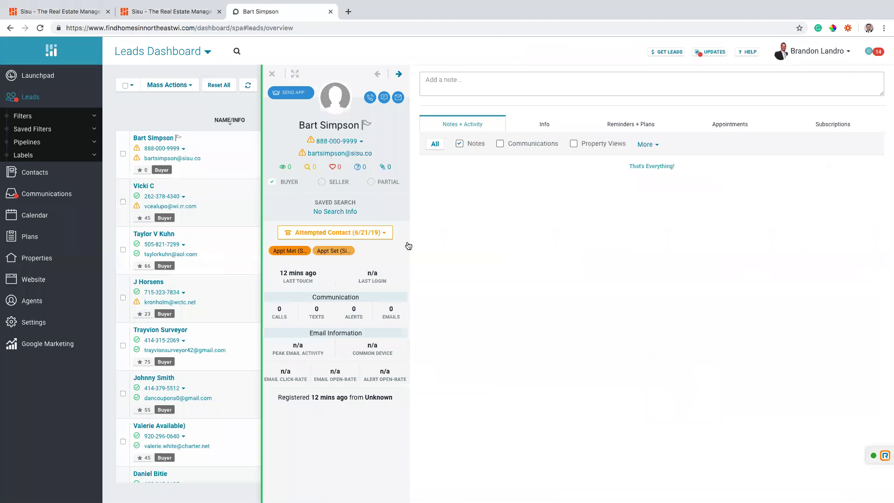
Step: Apply the Client Signed label from the Synch to Sisu group to the buyer lead
{"action": "left_click", "coordinate": [368, 253]}
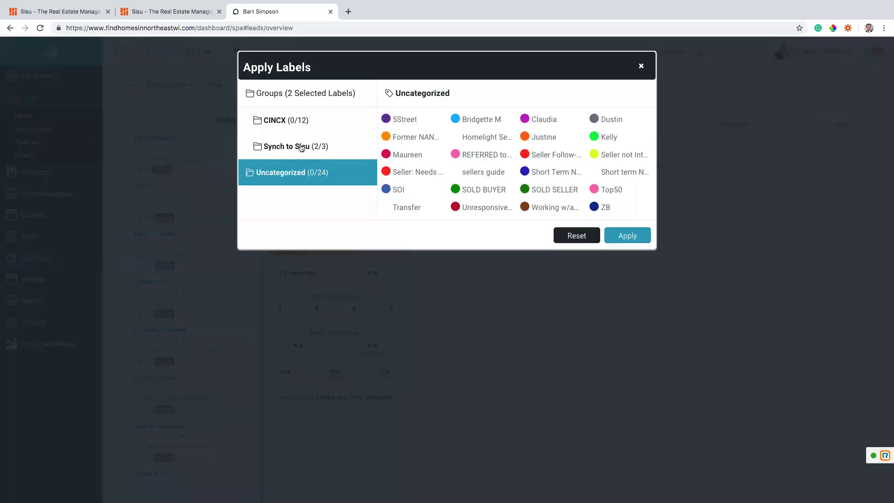
{"action": "left_click", "coordinate": [302, 148]}
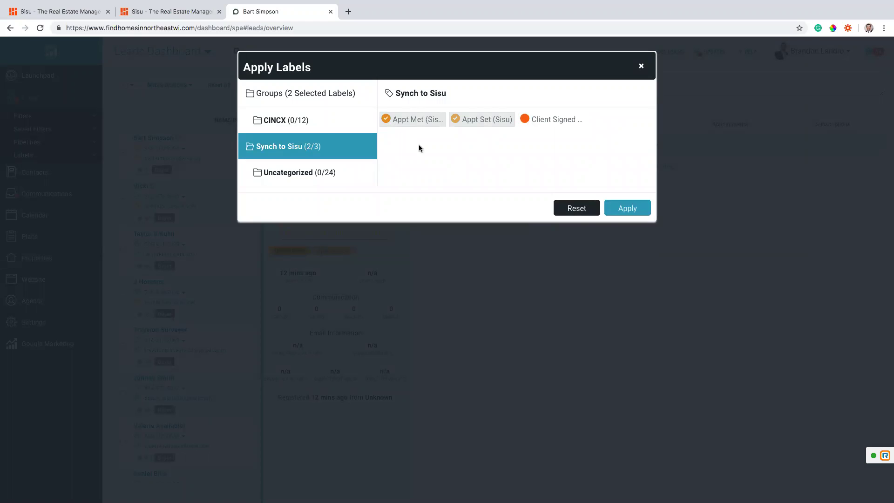
{"action": "left_click", "coordinate": [570, 121]}
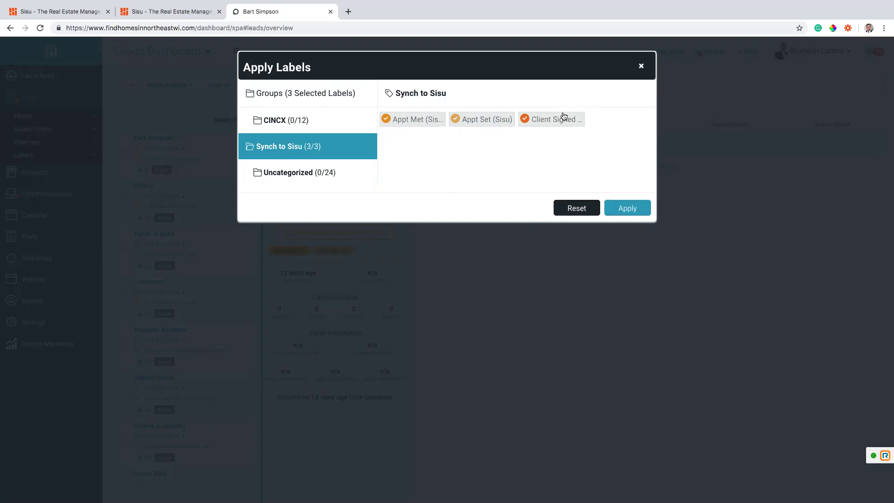
{"action": "left_click", "coordinate": [628, 210]}
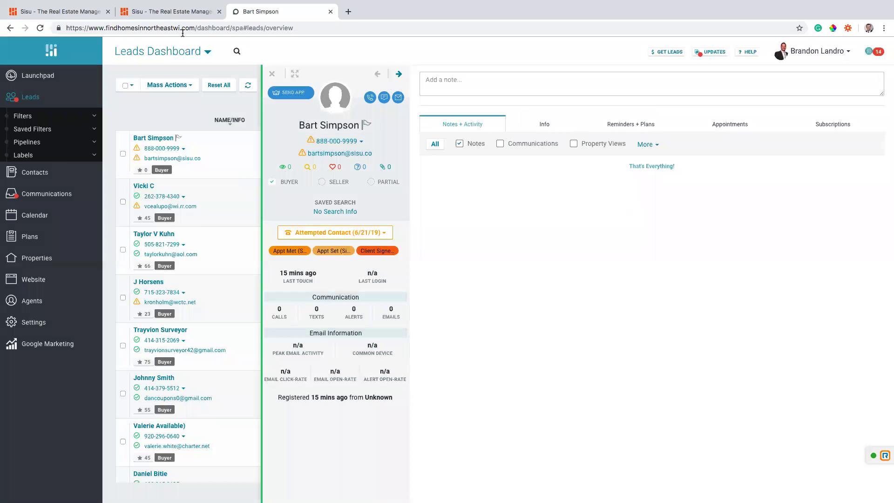
Step: Reload Sisu's team transactions and highlight the second buyer's 06/21/2019 signed date
{"action": "left_click", "coordinate": [149, 14]}
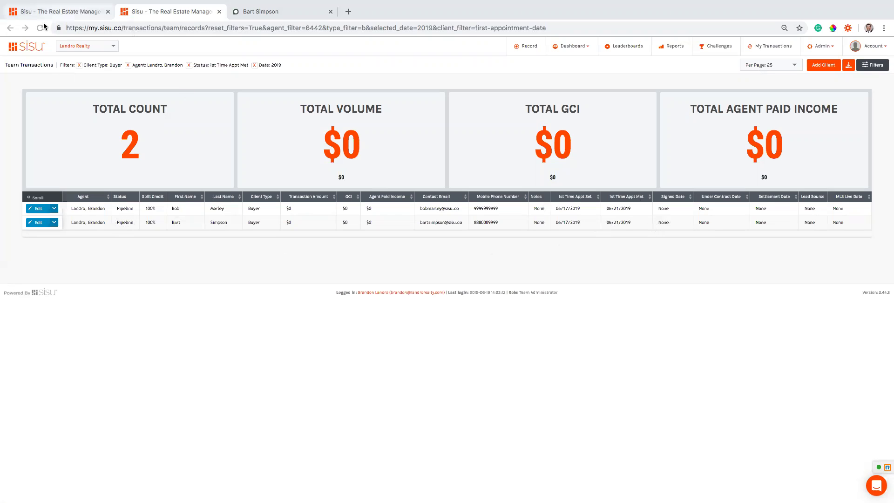
{"action": "key", "text": "super+r"}
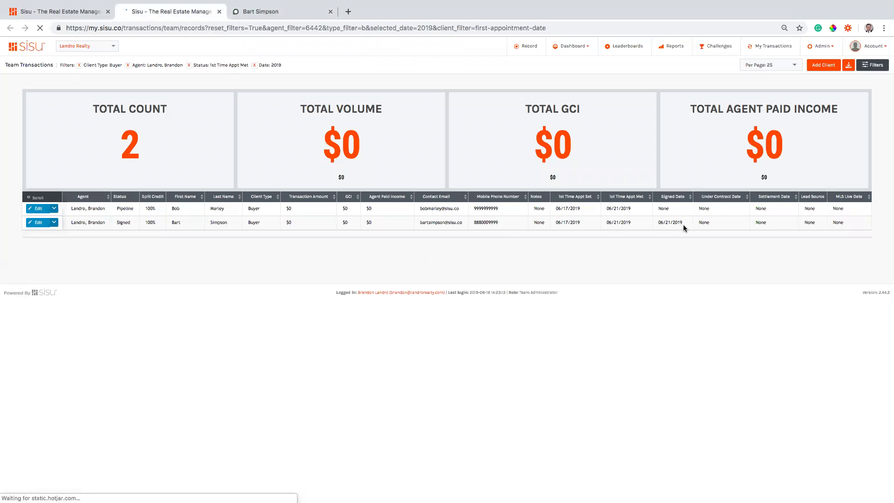
{"action": "triple_click", "coordinate": [661, 222]}
Step: Reload the Sisu team dashboard to confirm Buyers Signed shows 1, then revisit Team Transactions
{"action": "left_click", "coordinate": [63, 11]}
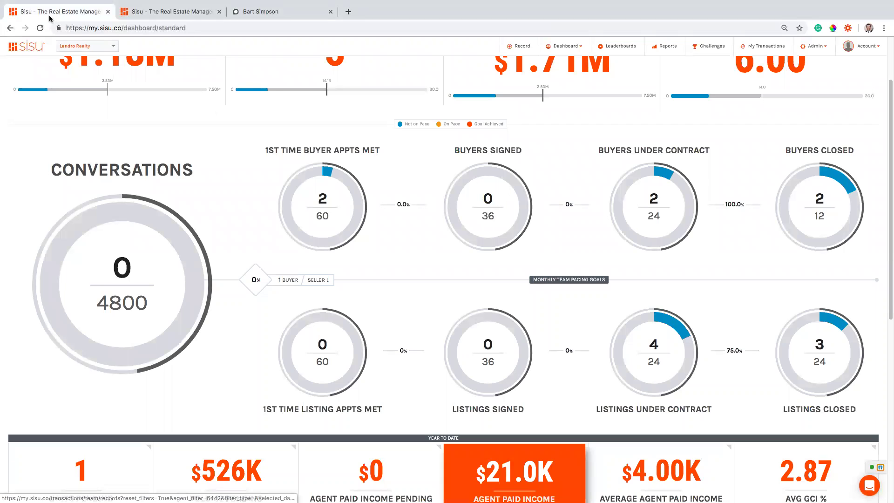
{"action": "left_click", "coordinate": [41, 28]}
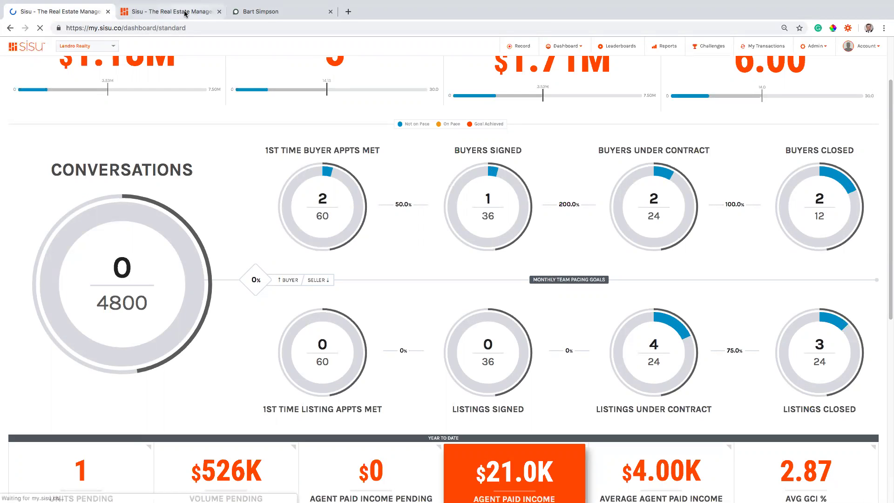
{"action": "left_click", "coordinate": [246, 10]}
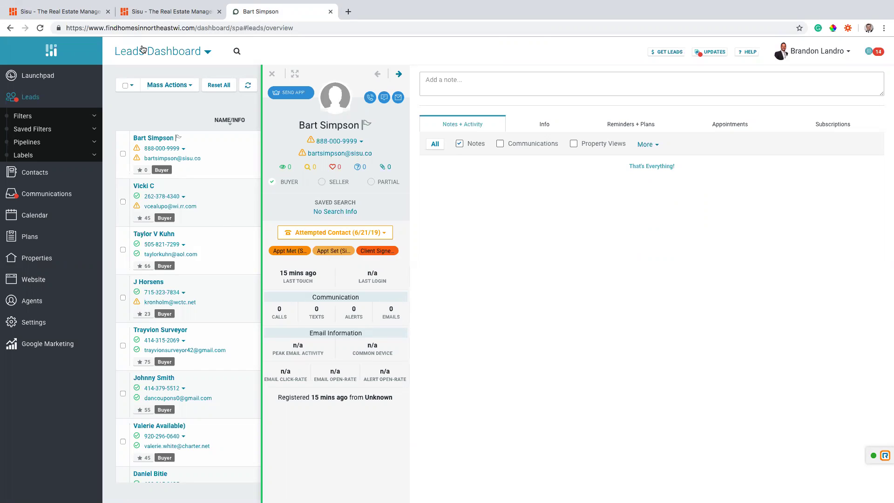
{"action": "left_click", "coordinate": [152, 13]}
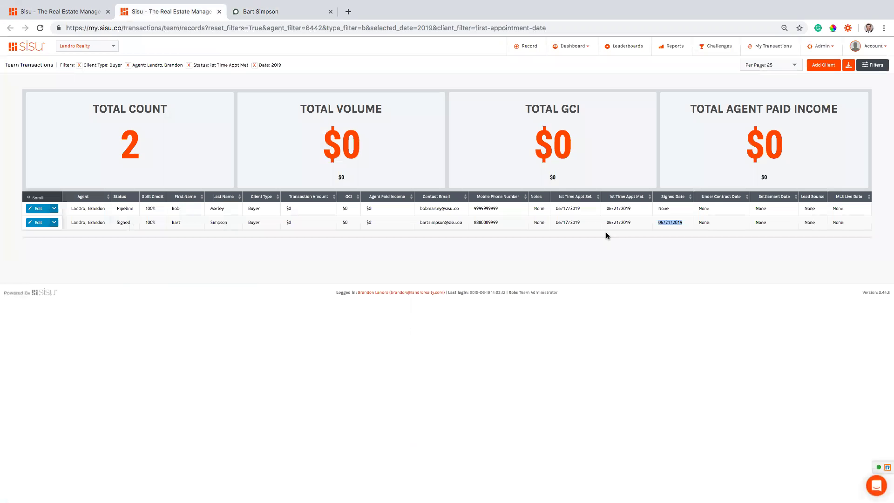
Step: Set the pipeline buyer's Lead Source to SOI on their Edit Transaction Form
{"action": "left_click", "coordinate": [37, 209]}
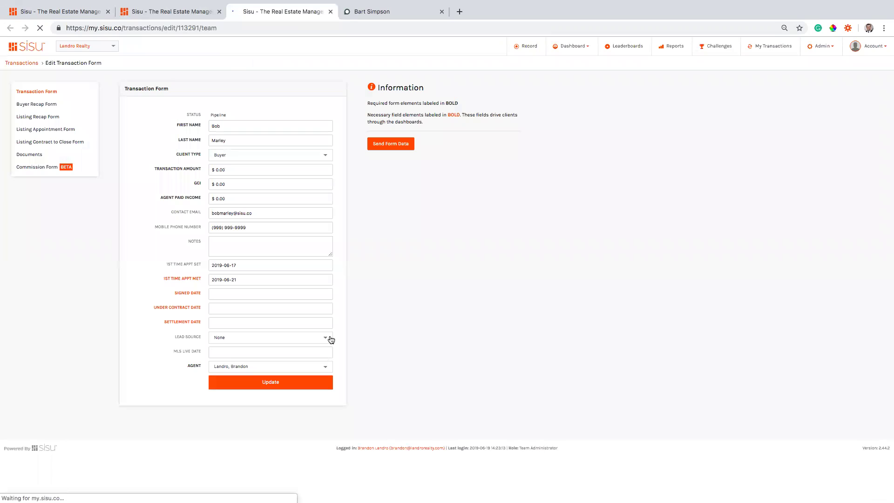
{"action": "left_click", "coordinate": [328, 341]}
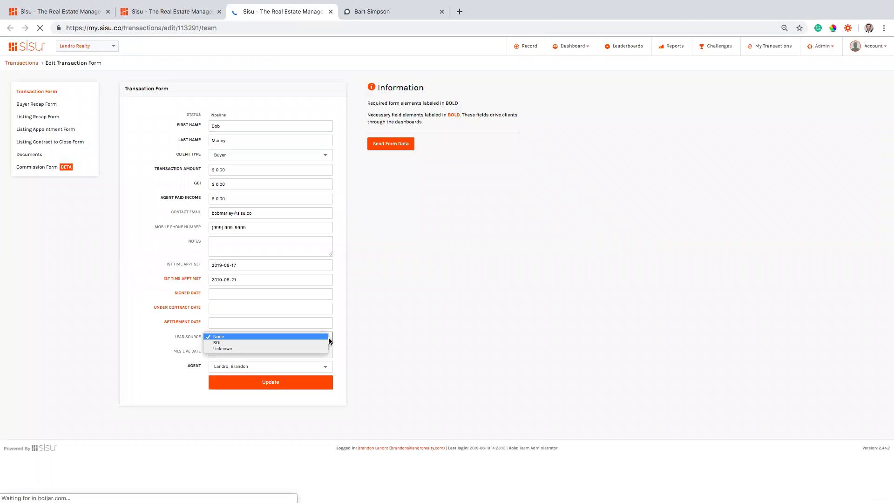
{"action": "key", "text": "Return"}
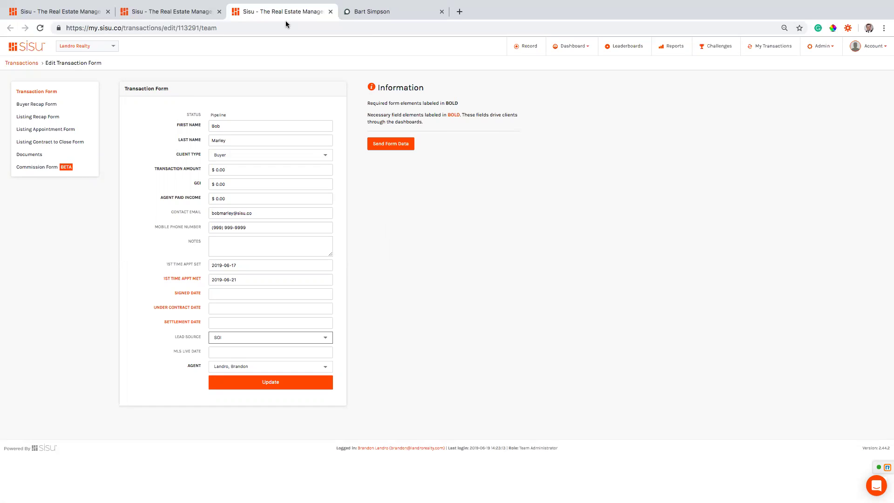
{"action": "left_click", "coordinate": [371, 12]}
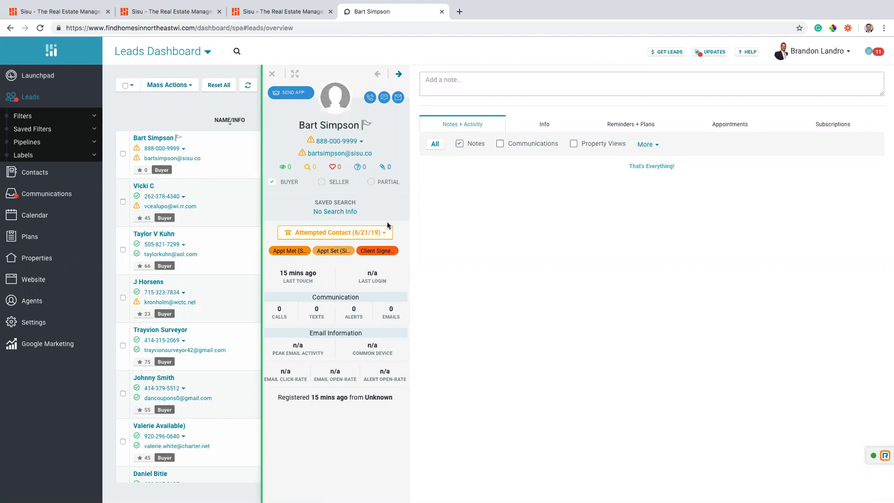
Step: Review the pipeline buyer's Transaction Amount, GCI and Agent Paid Income fields
{"action": "left_click", "coordinate": [269, 11]}
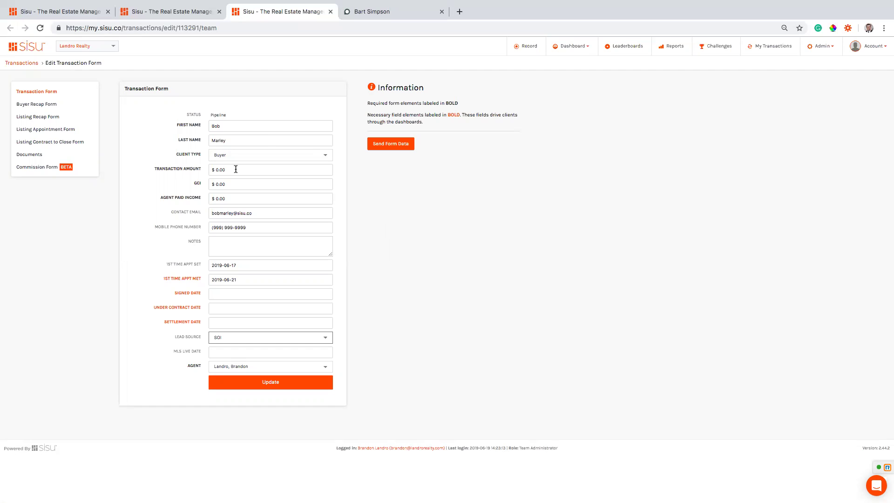
{"action": "left_click", "coordinate": [236, 170]}
{"action": "key", "text": "Tab"}
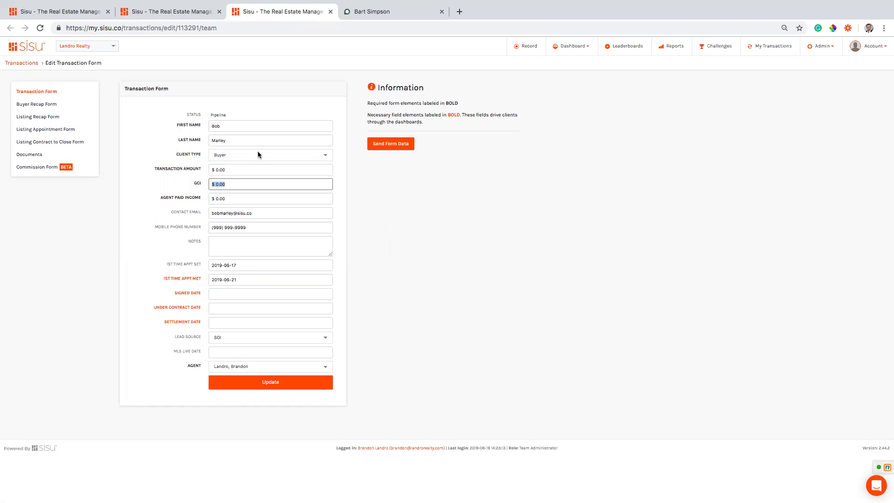
{"action": "left_click", "coordinate": [234, 185]}
{"action": "key", "text": "Tab"}
{"action": "left_click", "coordinate": [441, 204]}
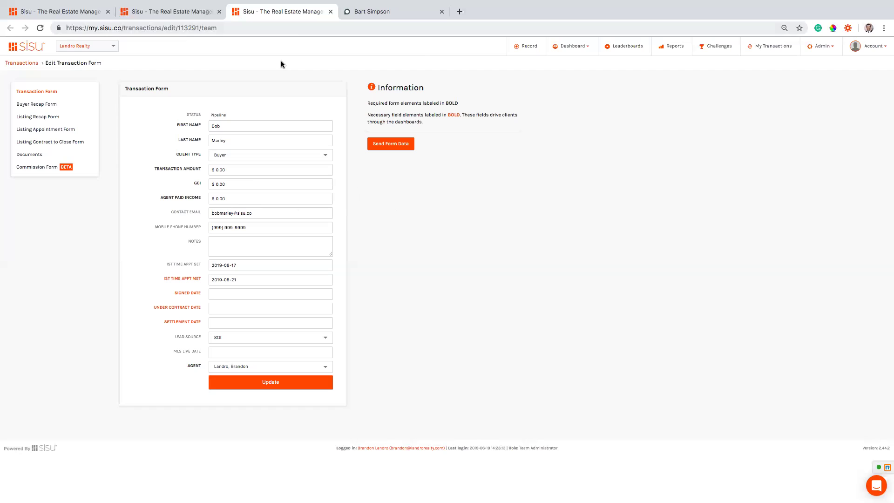
{"action": "left_click_drag", "start_coordinate": [122, 27], "coordinate": [90, 28]}
{"action": "left_click", "coordinate": [223, 86]}
Step: Glance at the Sisu team dashboard, then view the lead's Appt Met, Appt Set and Client Signed labels
{"action": "left_click", "coordinate": [156, 14]}
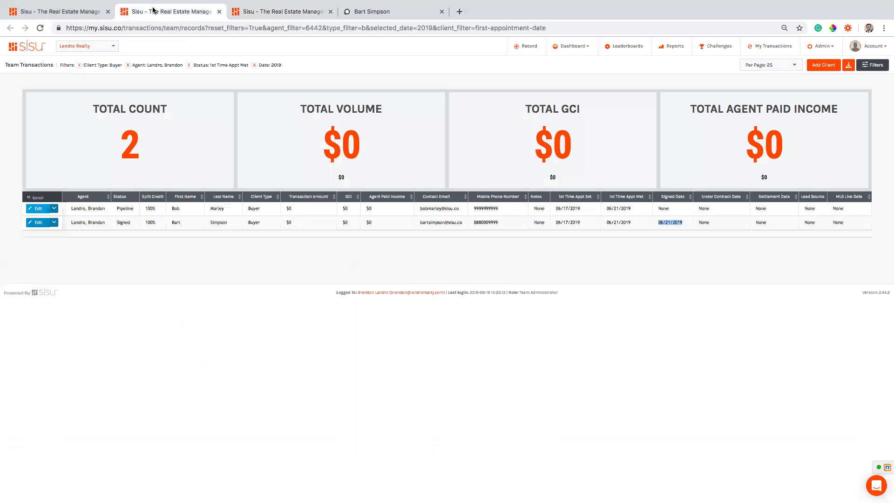
{"action": "left_click", "coordinate": [101, 12]}
{"action": "left_click", "coordinate": [399, 11]}
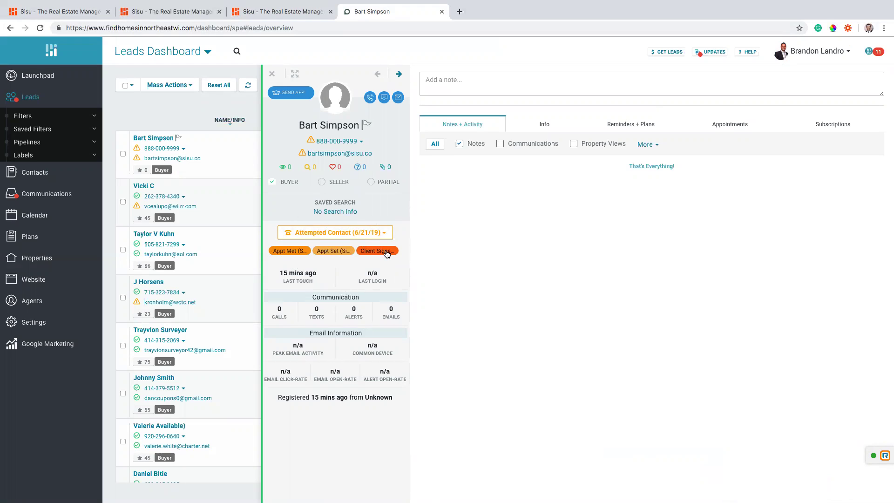
Step: Return to Sisu to open the signed buyer's transaction form (Signed, 2019-06-21)
{"action": "left_click", "coordinate": [68, 7]}
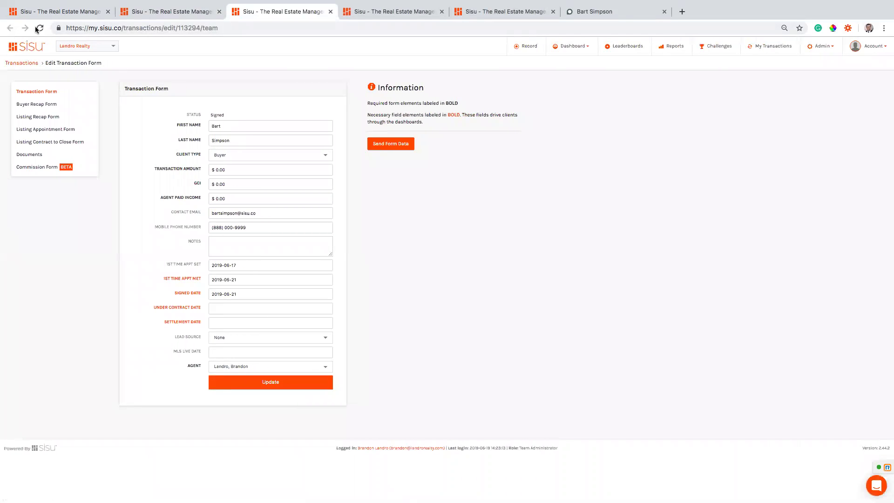
Step: Filter Team Transactions to Dashboard Signed buyers, showing one buyer signed 06/21/2019, then open Intercom chat
{"action": "left_click", "coordinate": [197, 12]}
{"action": "left_click", "coordinate": [54, 208]}
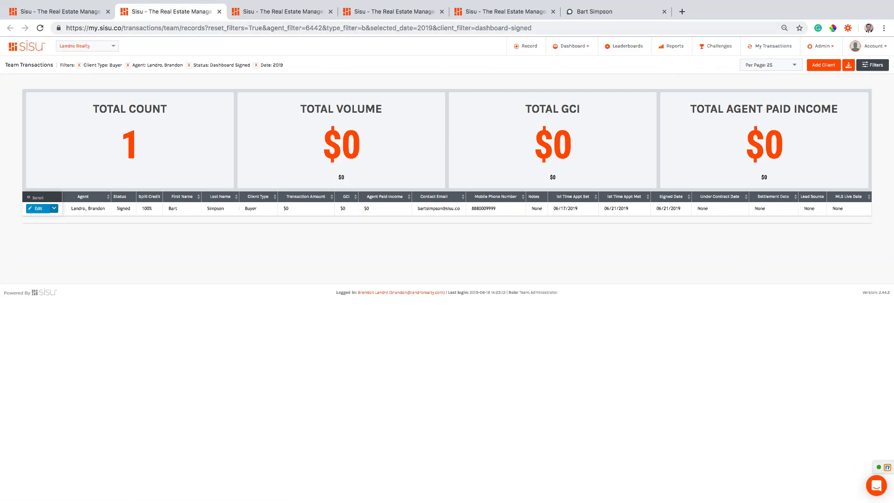
{"action": "left_click", "coordinate": [876, 486]}
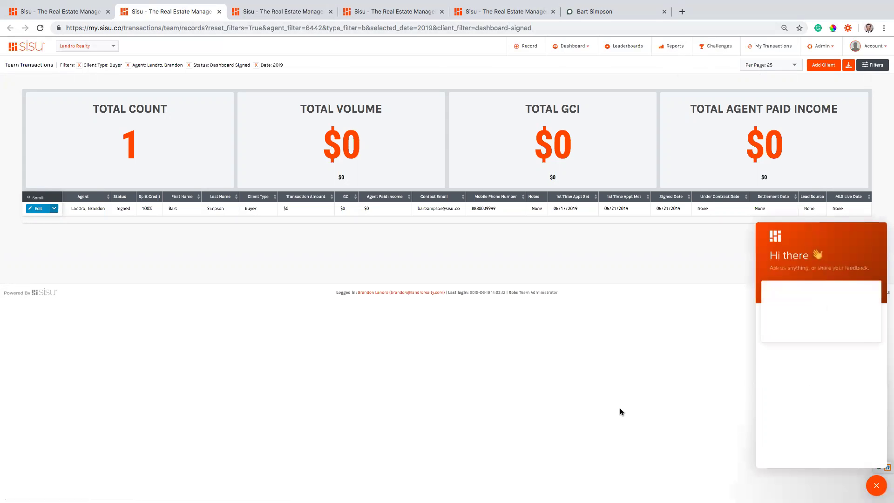